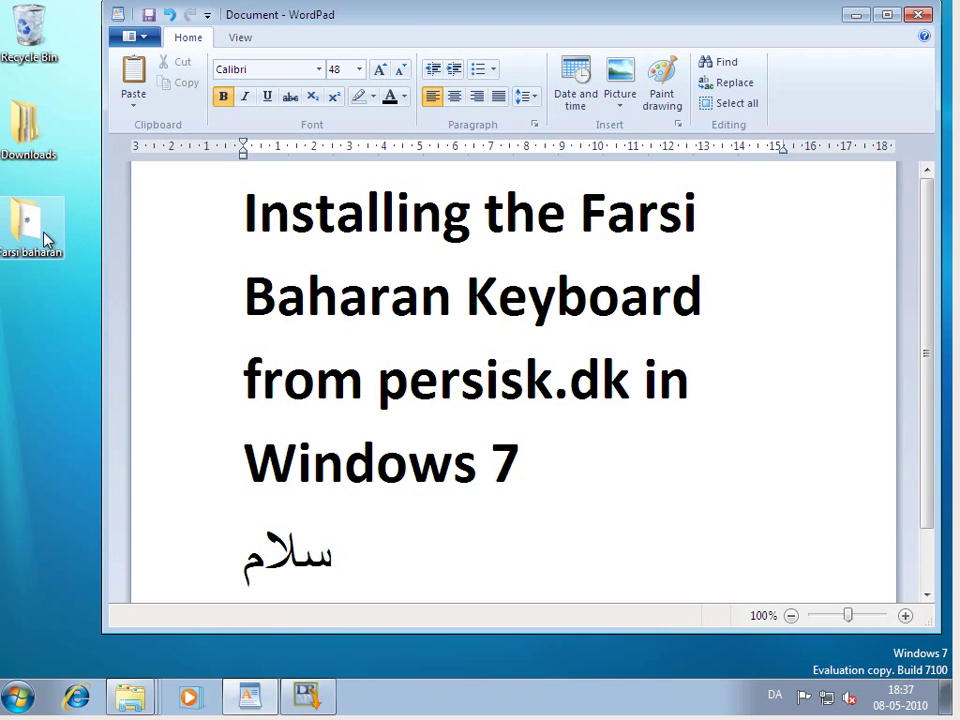
- Open the Farsi baharan desktop folder and run the compatibility troubleshooter on the farsibah installer package
double_click(45, 238)
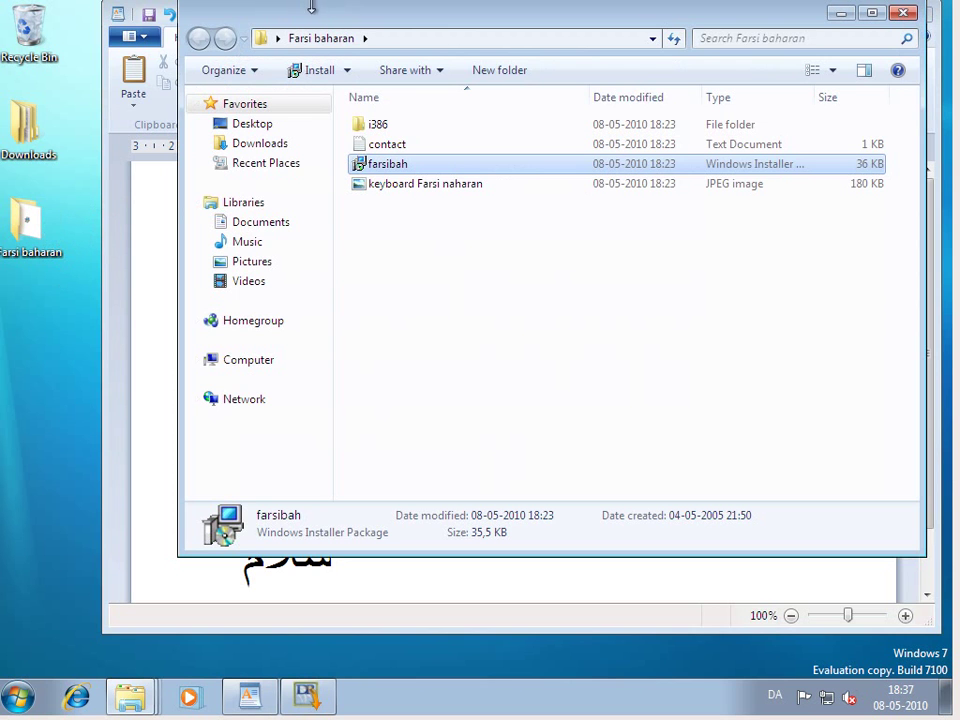
left_click_drag(313, 17, 288, 39)
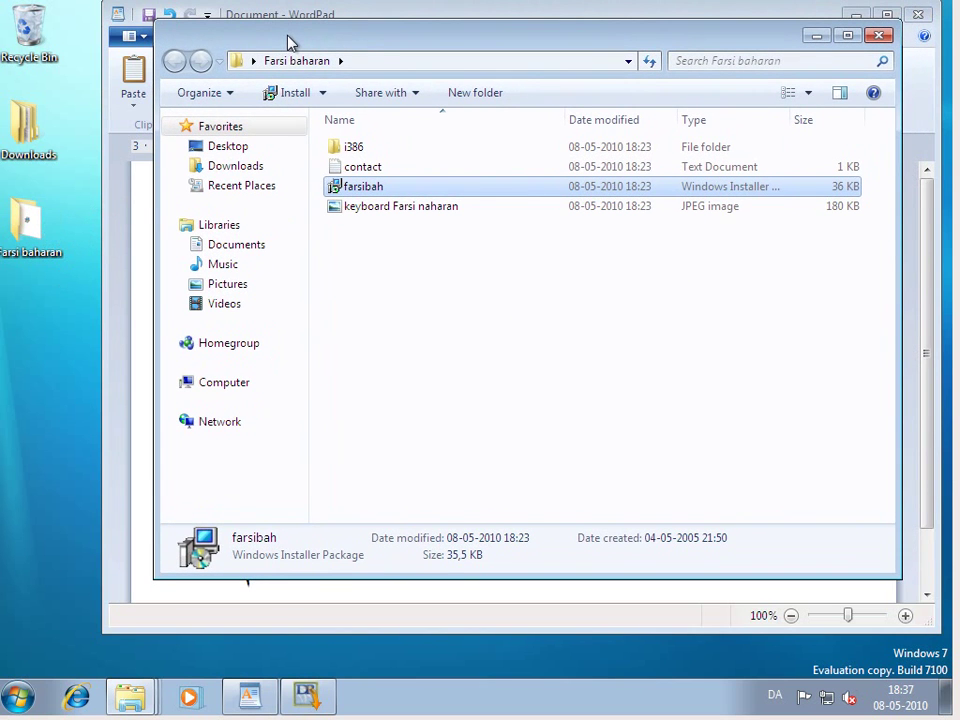
right_click(390, 193)
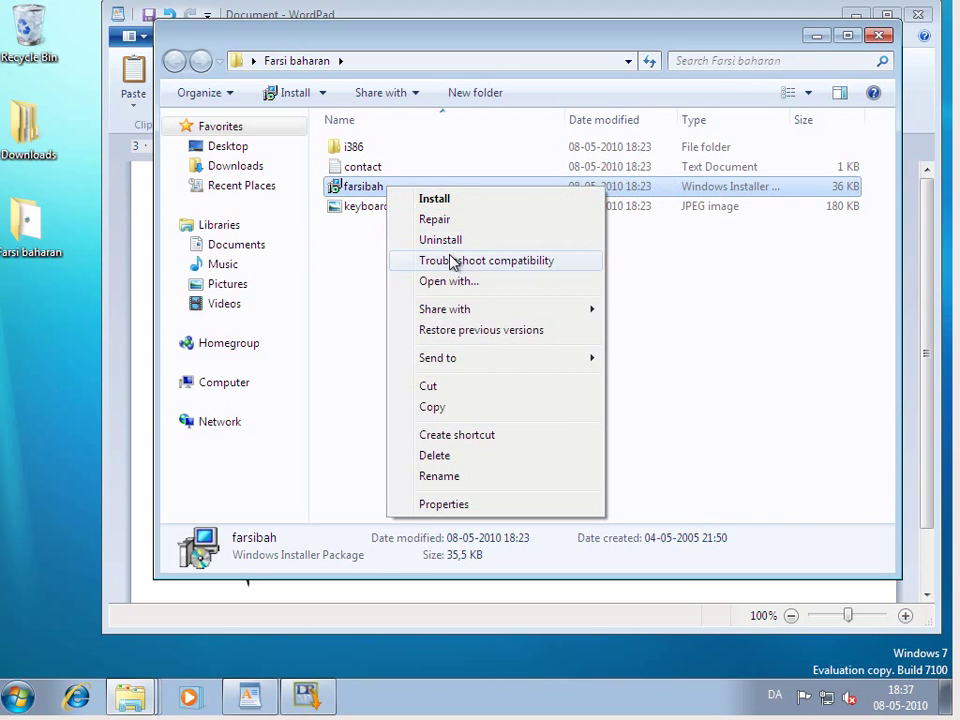
left_click(560, 272)
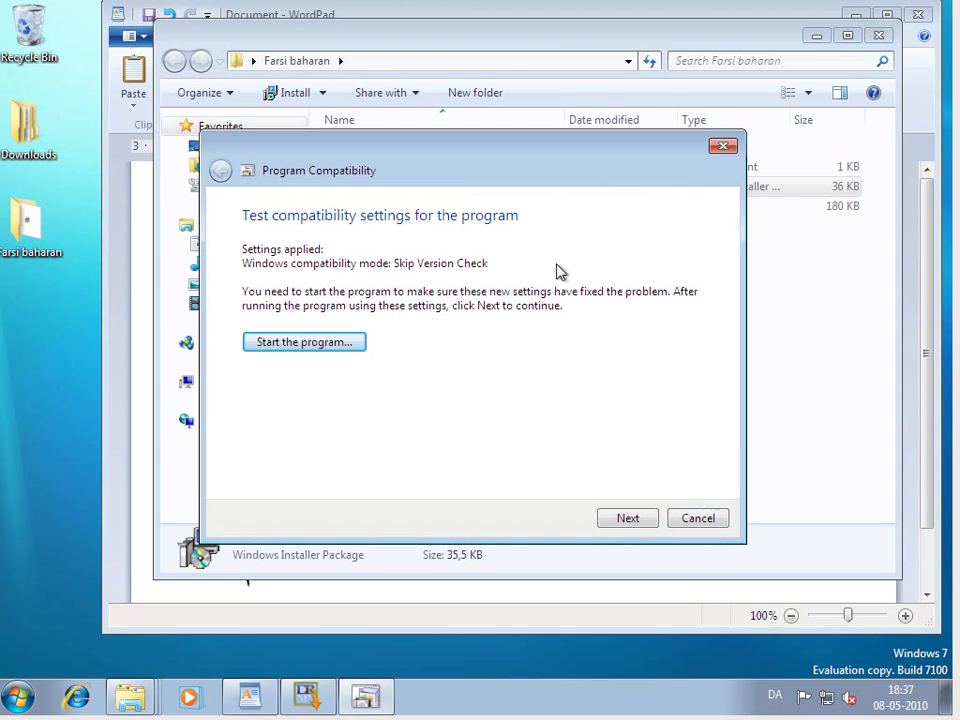
- Start the installer from the troubleshooter and repair the Farsi Baharan keyboard installation, closing the installer when it is complete
left_click(348, 346)
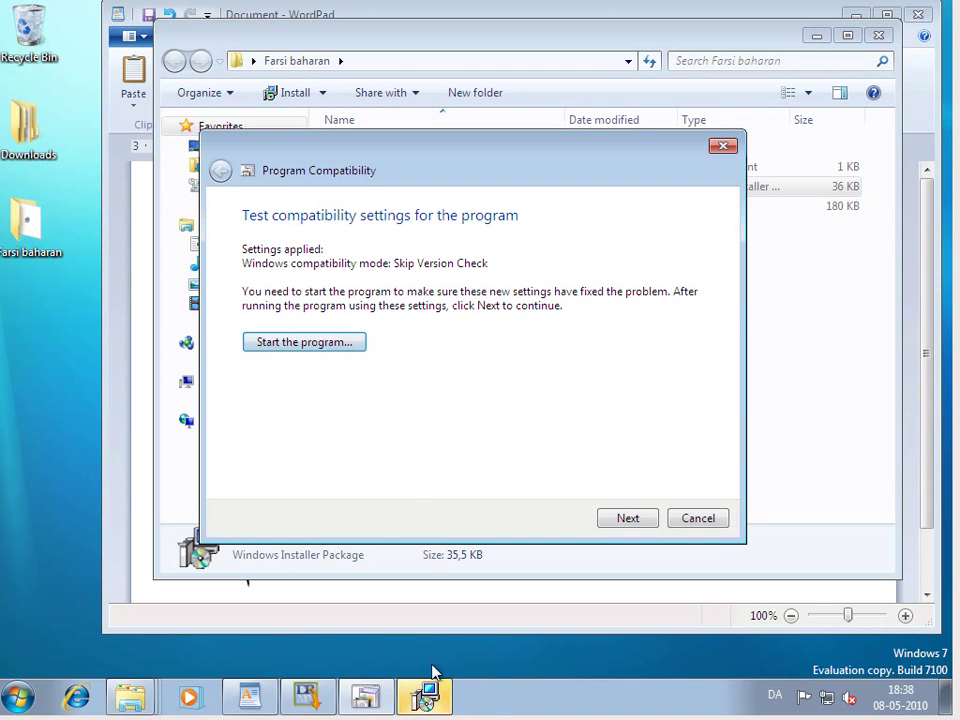
left_click(427, 700)
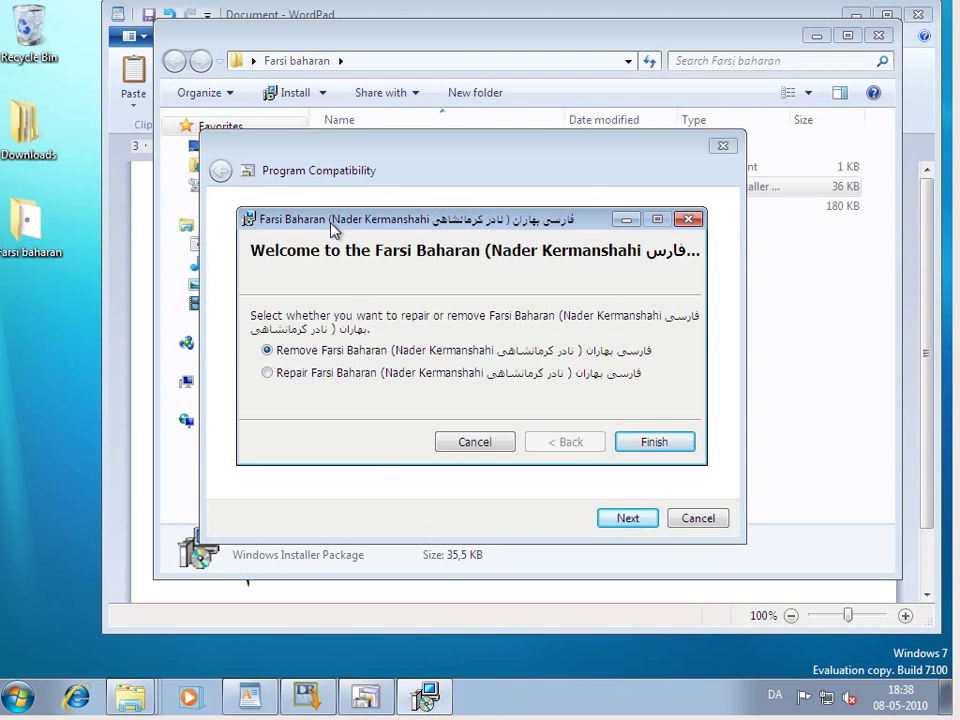
left_click_drag(331, 225, 484, 219)
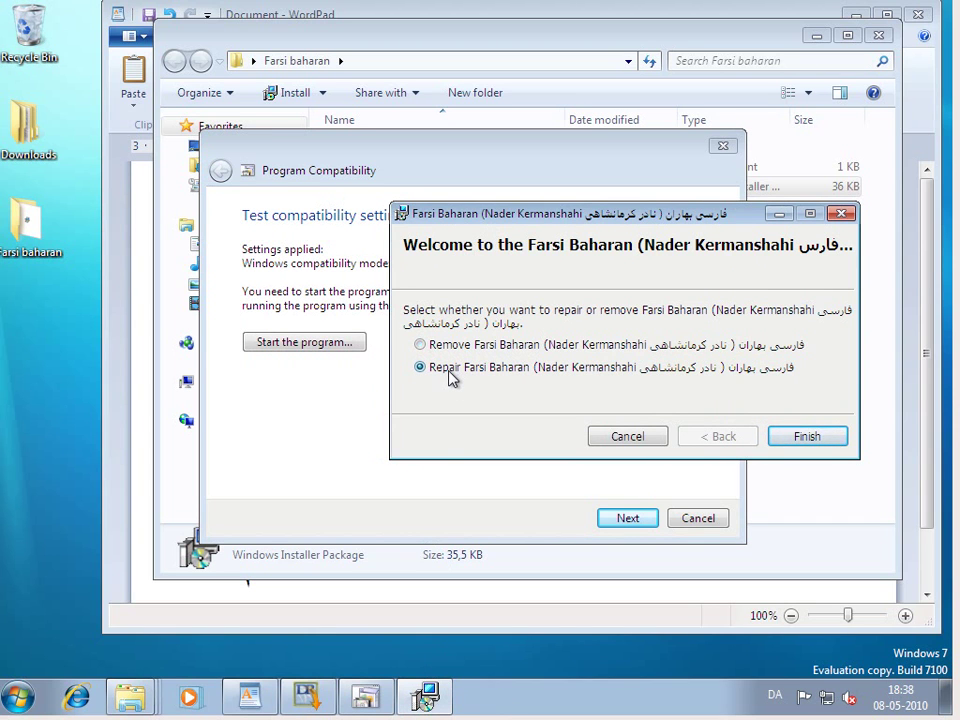
left_click(822, 438)
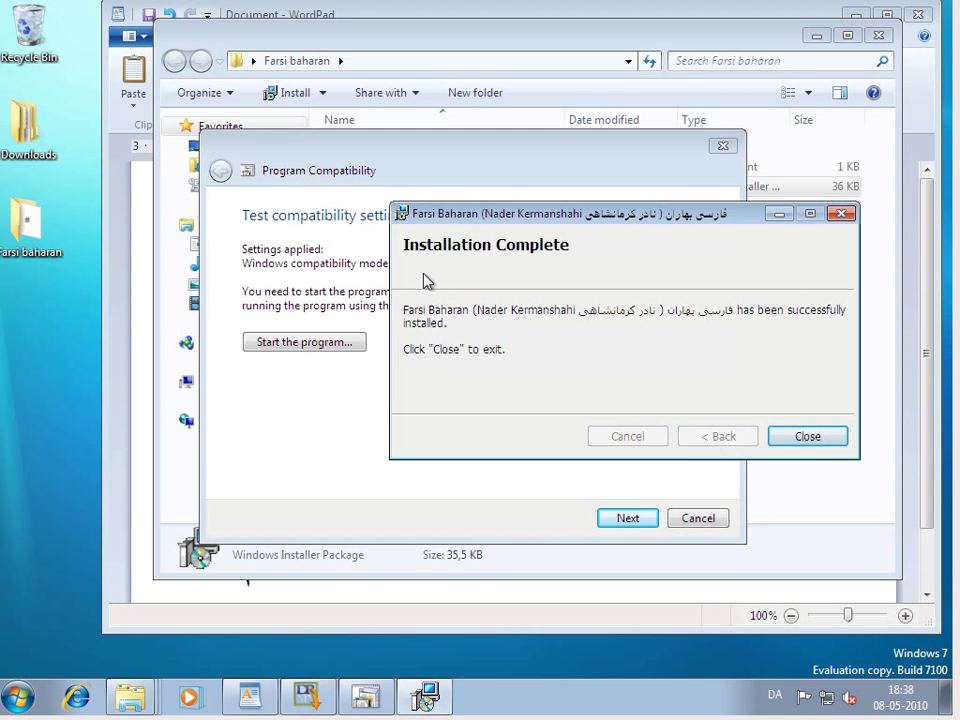
left_click_drag(428, 216, 399, 218)
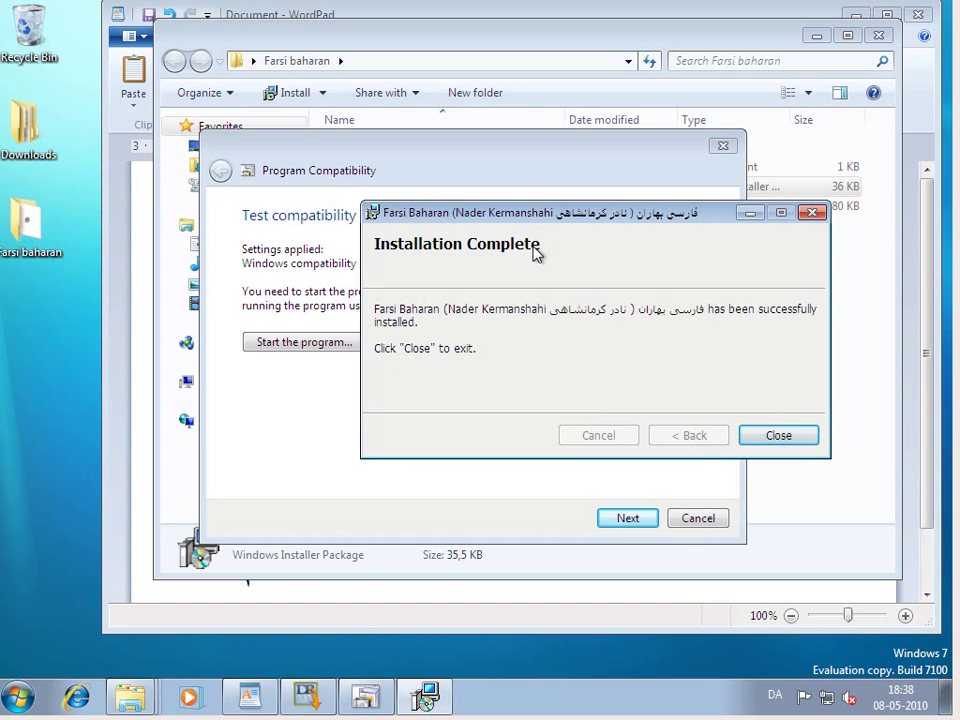
left_click(778, 437)
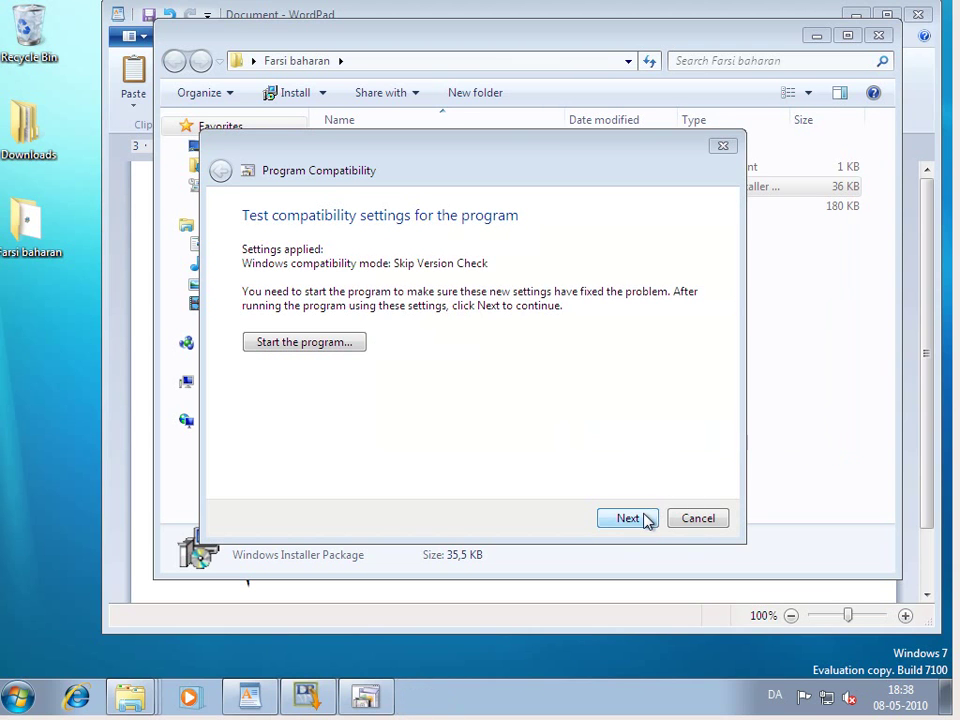
- Save the tested compatibility settings for the installer and close the troubleshooter and the Farsi baharan folder
left_click(298, 150)
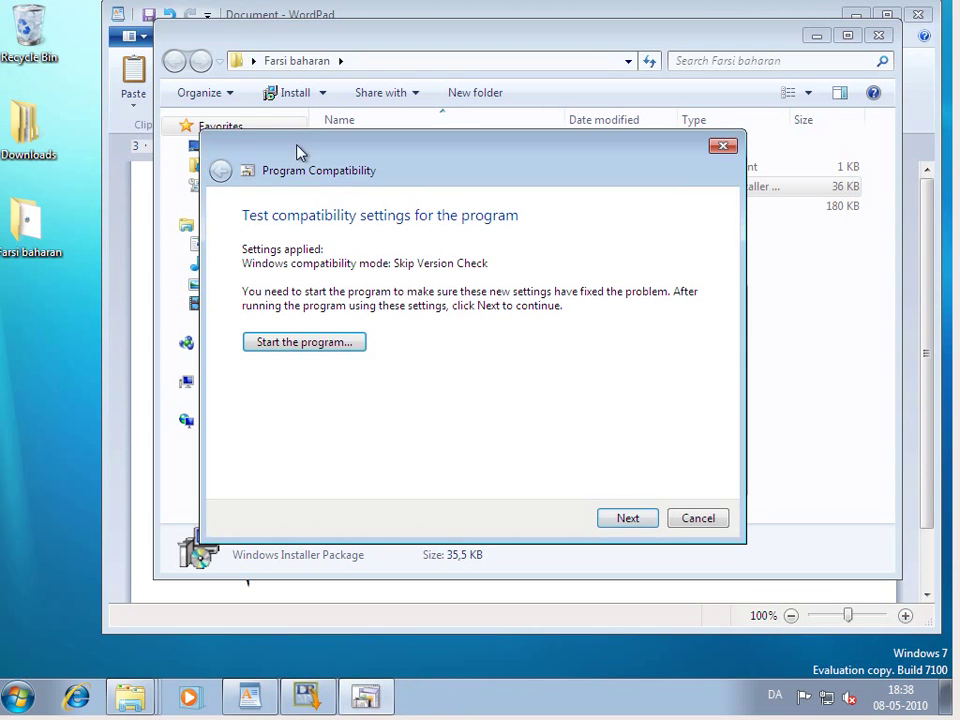
left_click(628, 518)
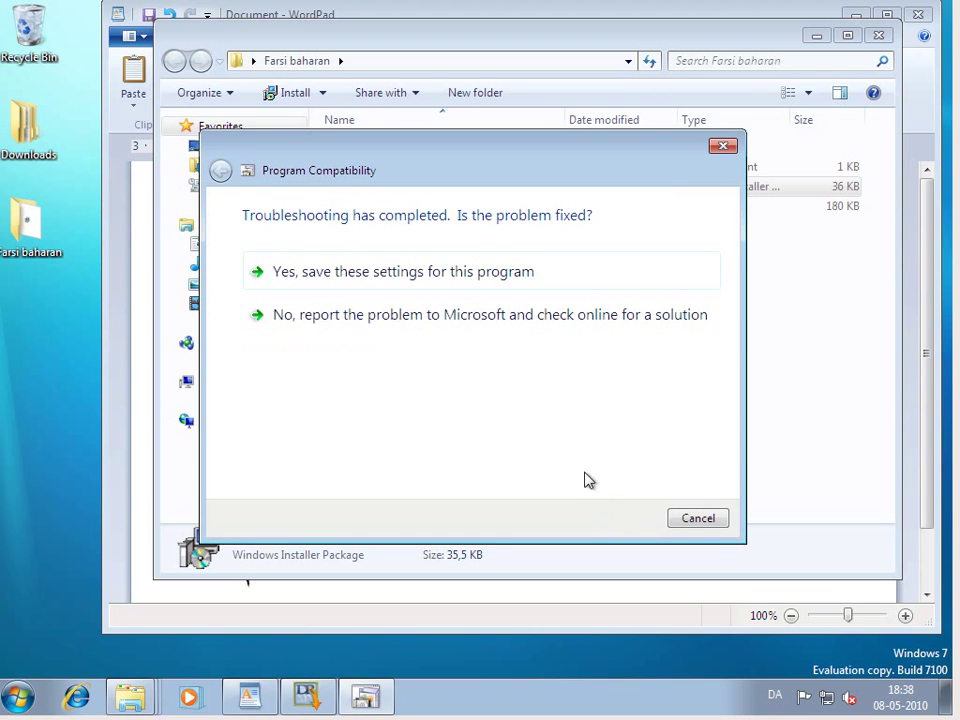
left_click(392, 274)
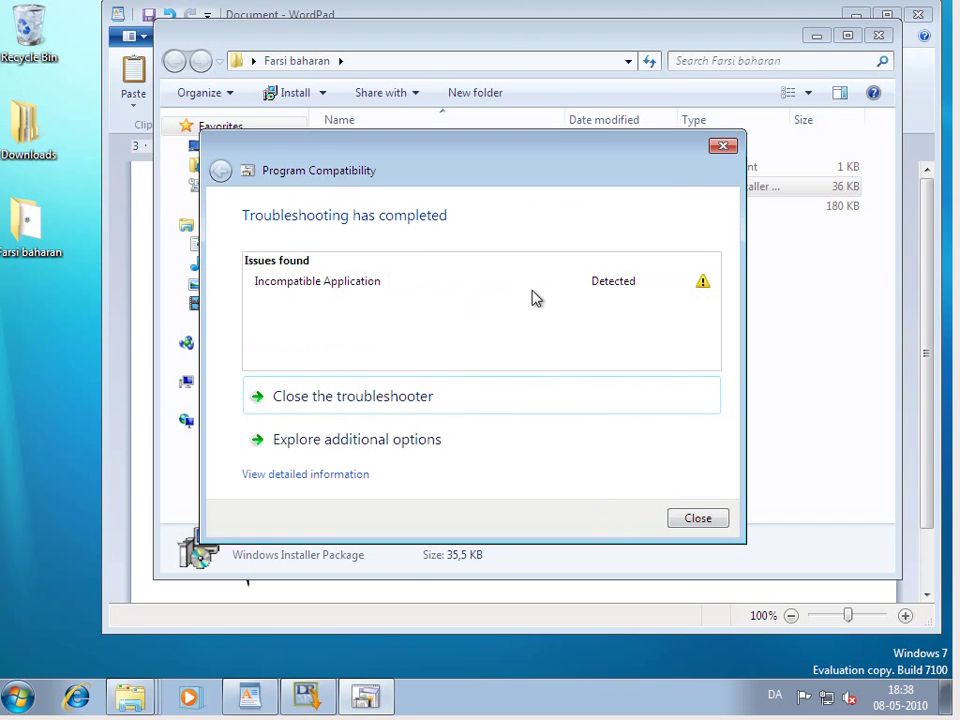
left_click(697, 519)
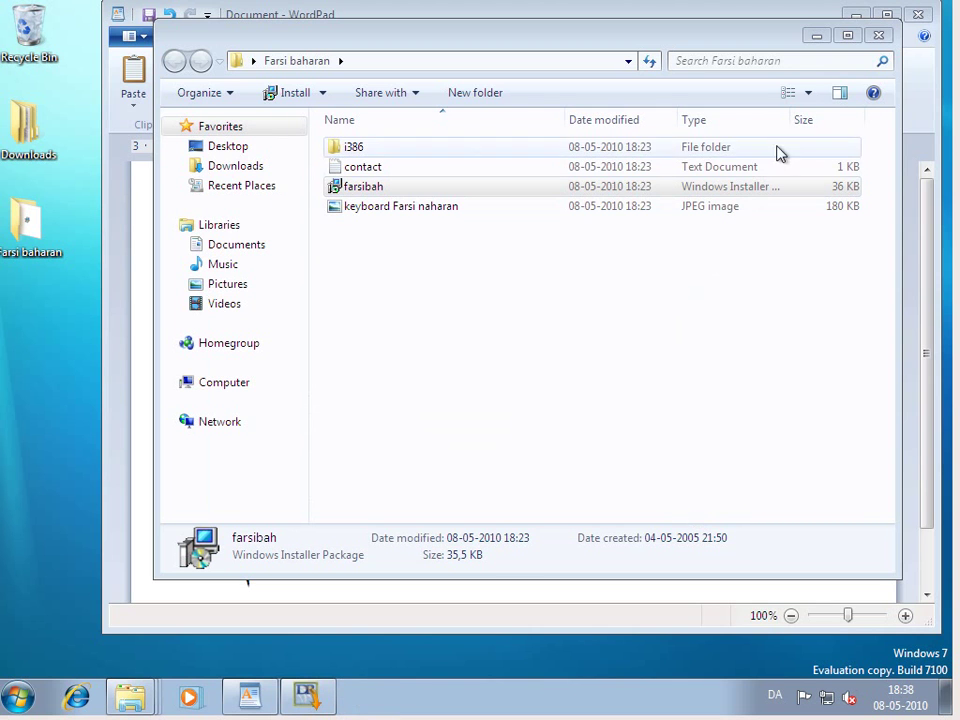
left_click(877, 38)
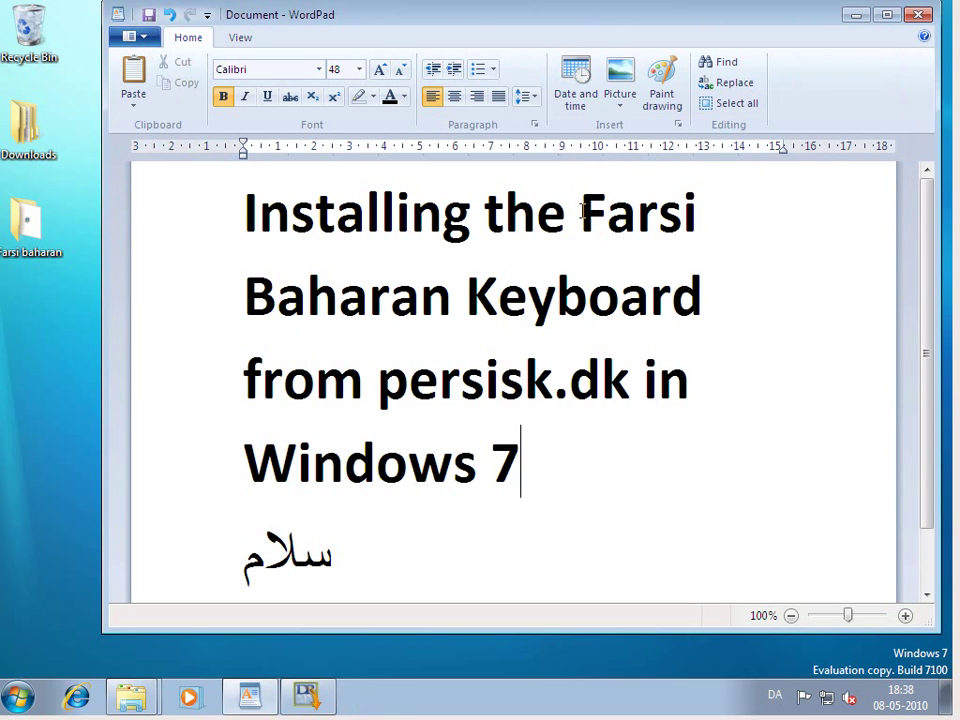
- Open the Text Services and Input Languages settings for changing keyboards through the Control Panel
mouse_move(582, 240)
left_mouse_down()
mouse_move(618, 240)
mouse_move(705, 300)
mouse_move(583, 222)
left_mouse_up()
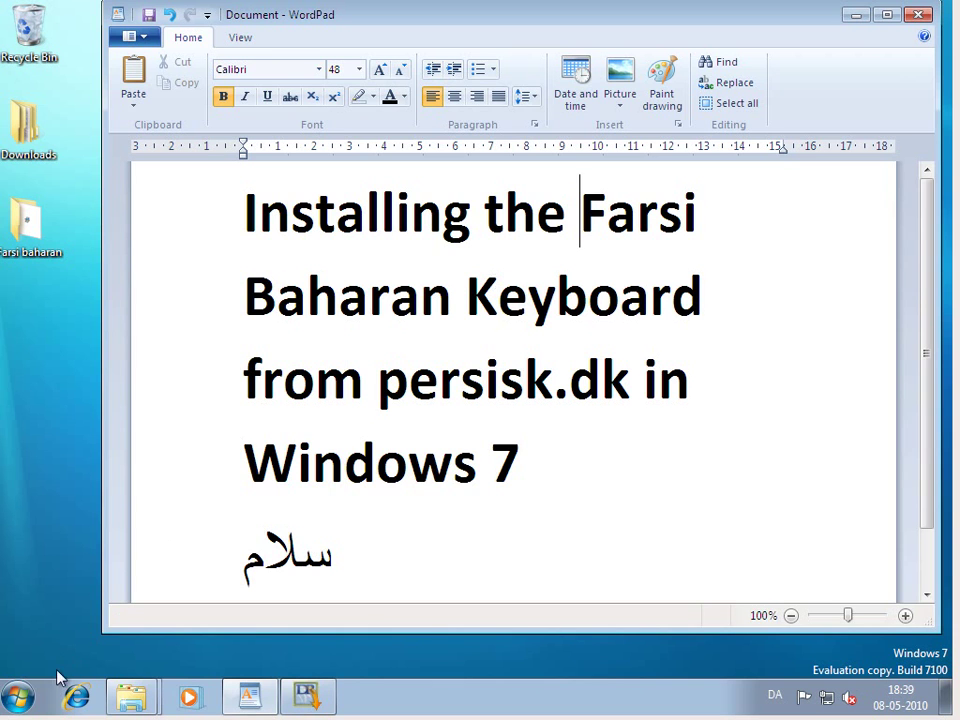
left_click(20, 697)
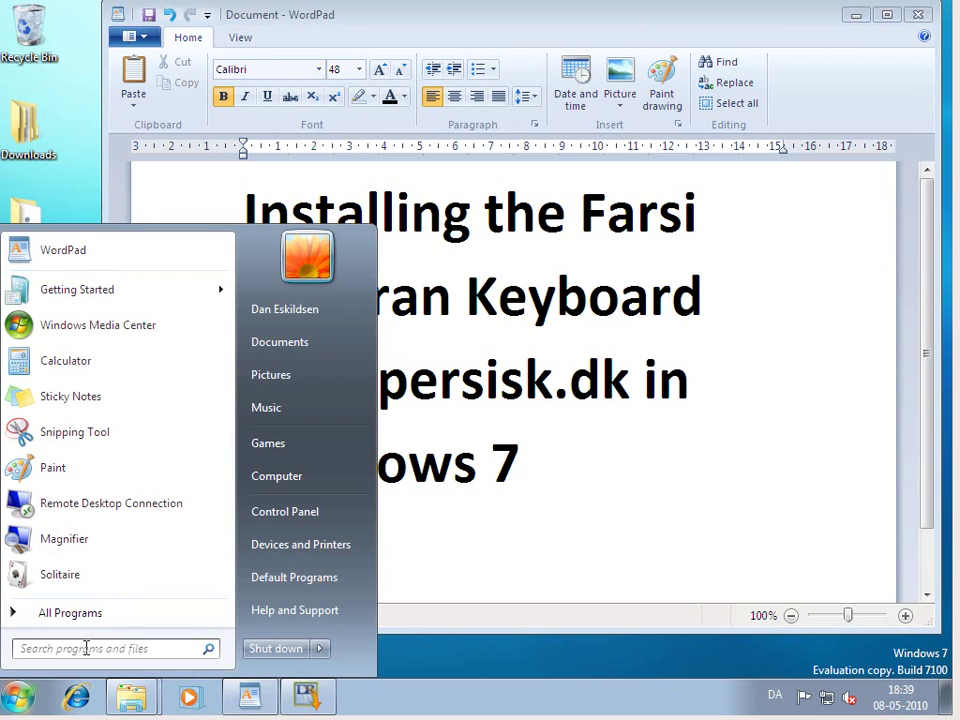
left_click(296, 521)
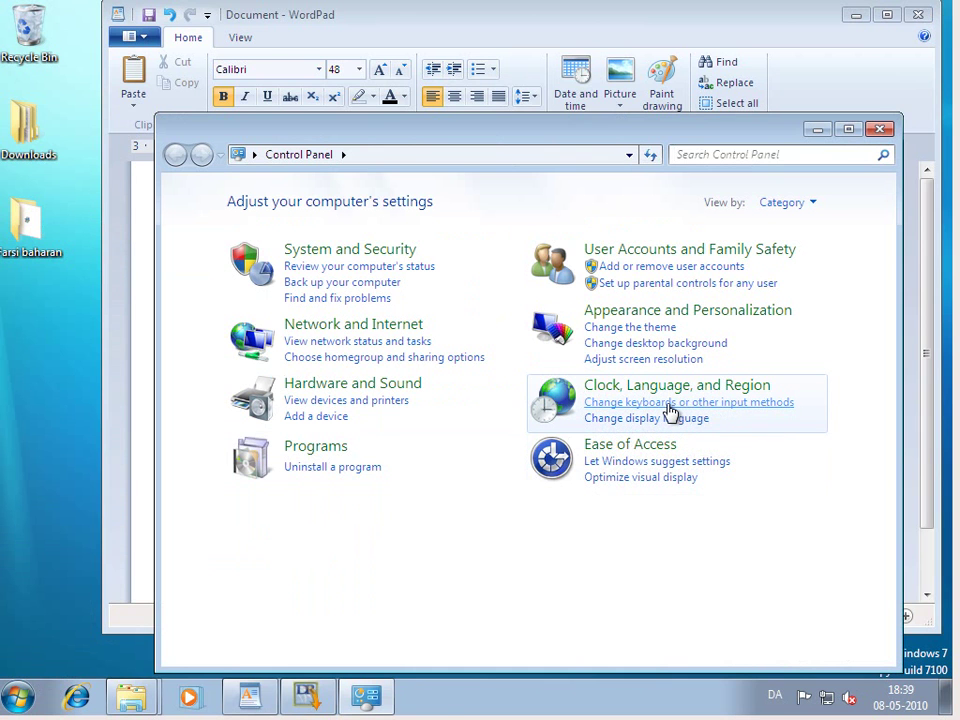
left_click(670, 403)
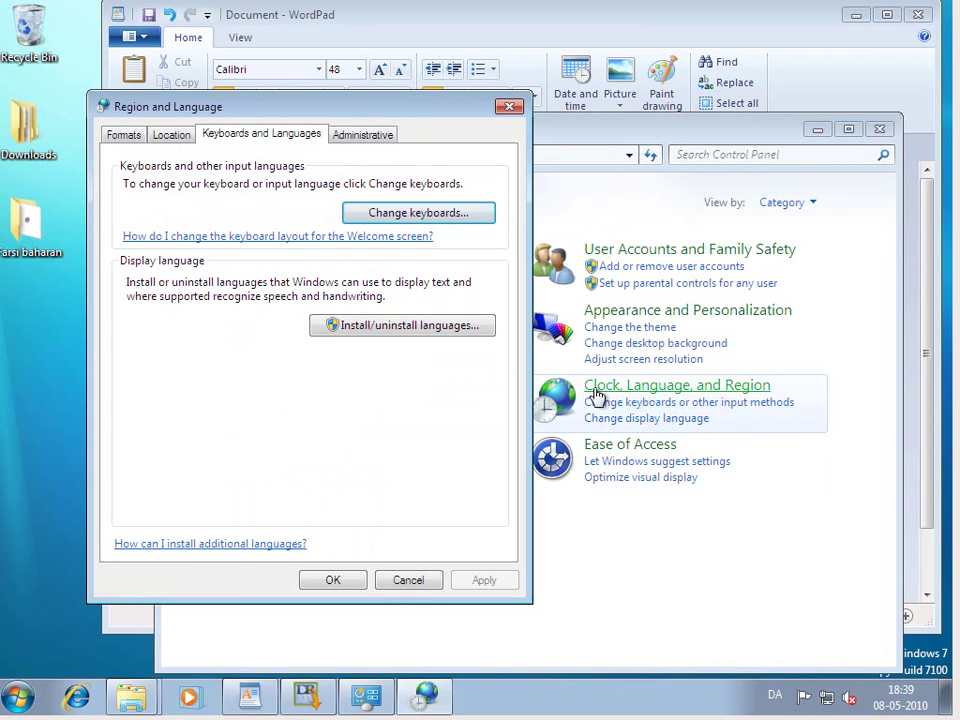
left_click(452, 216)
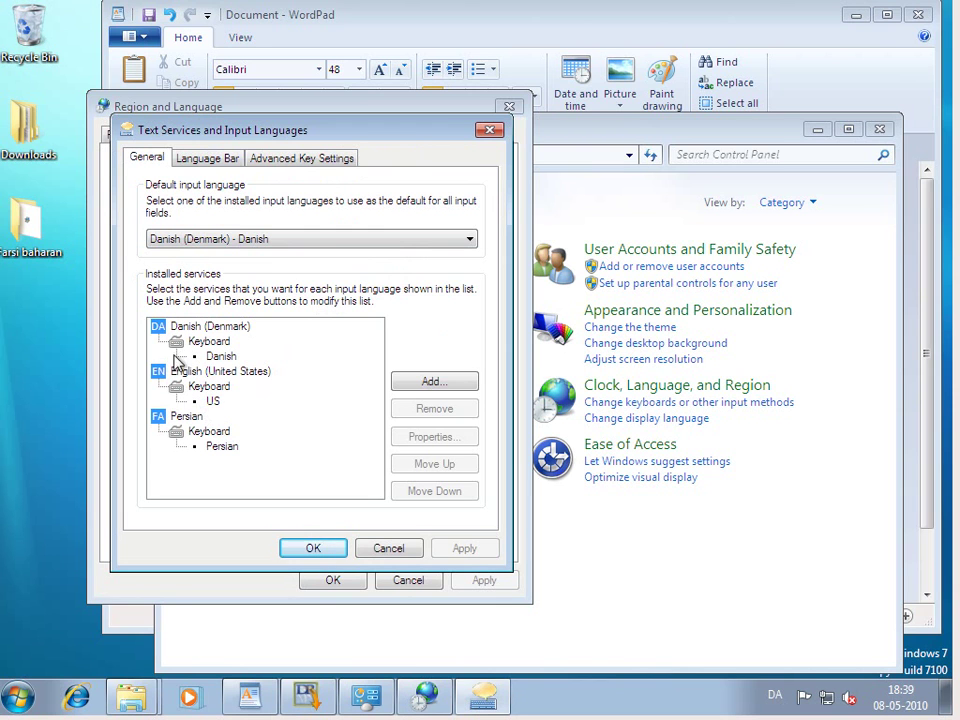
- In the languages available to add, enable the Farsi Baharan keyboard under Persian
left_click(219, 447)
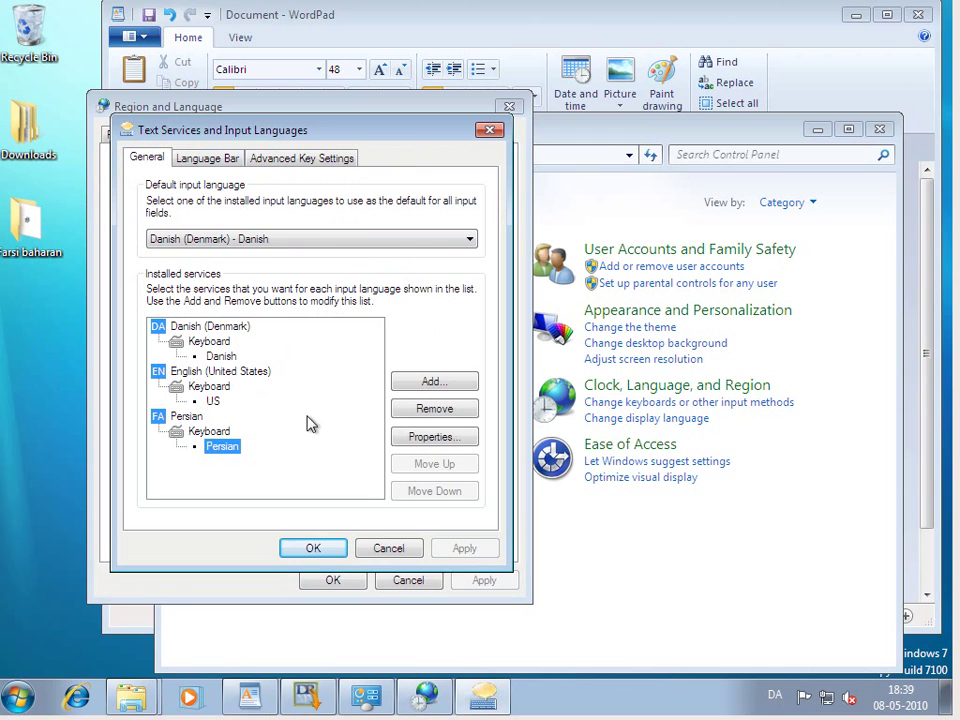
left_click(410, 385)
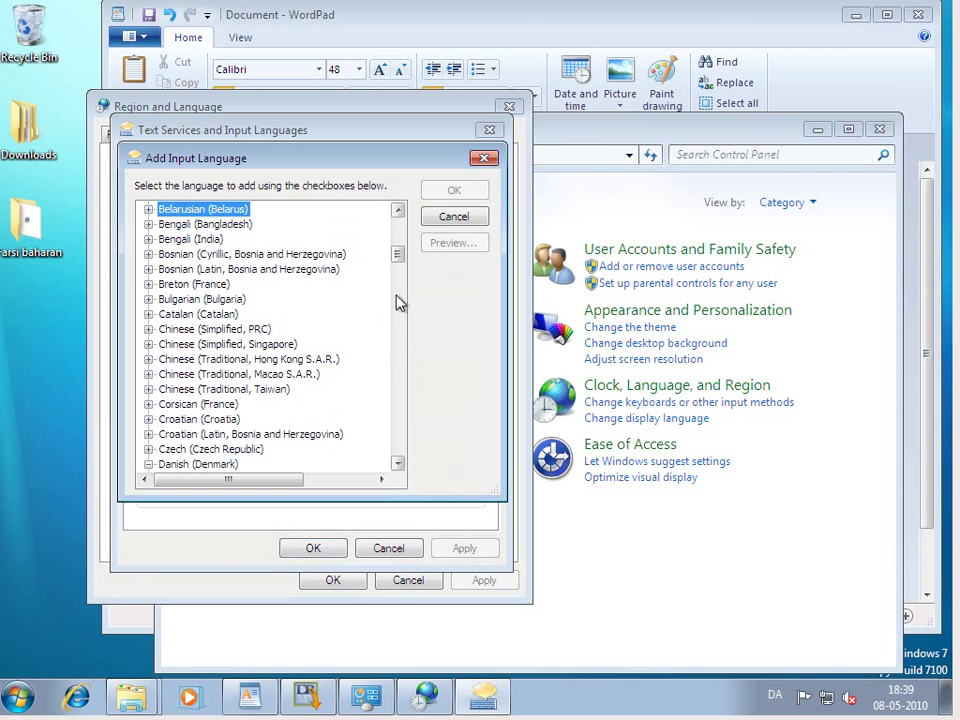
scroll(396, 307, "down", 14)
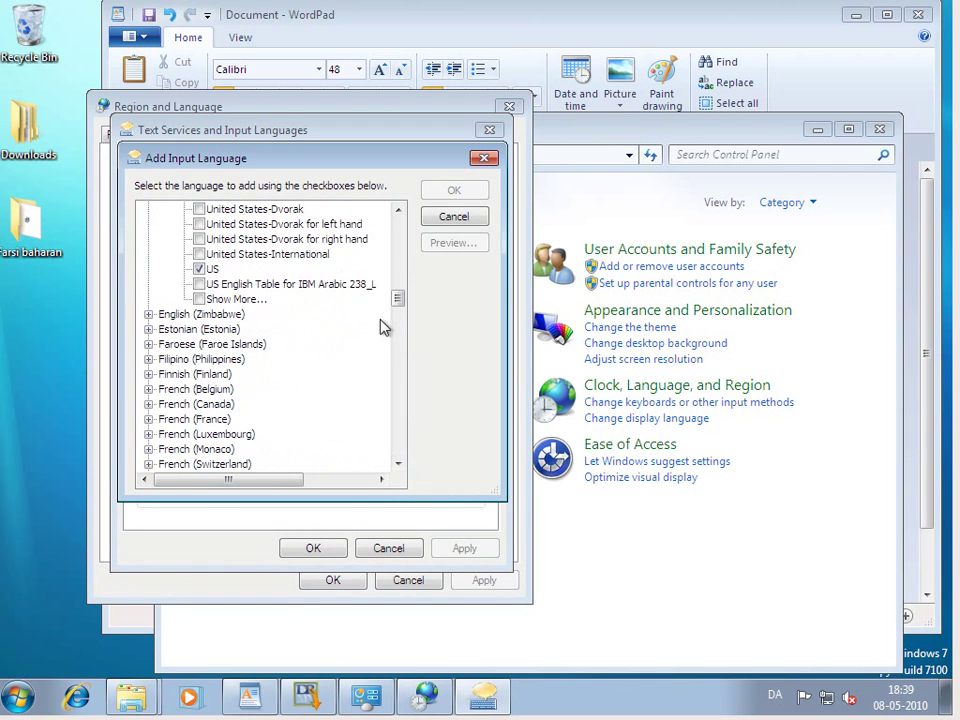
scroll(380, 327, "down", 18)
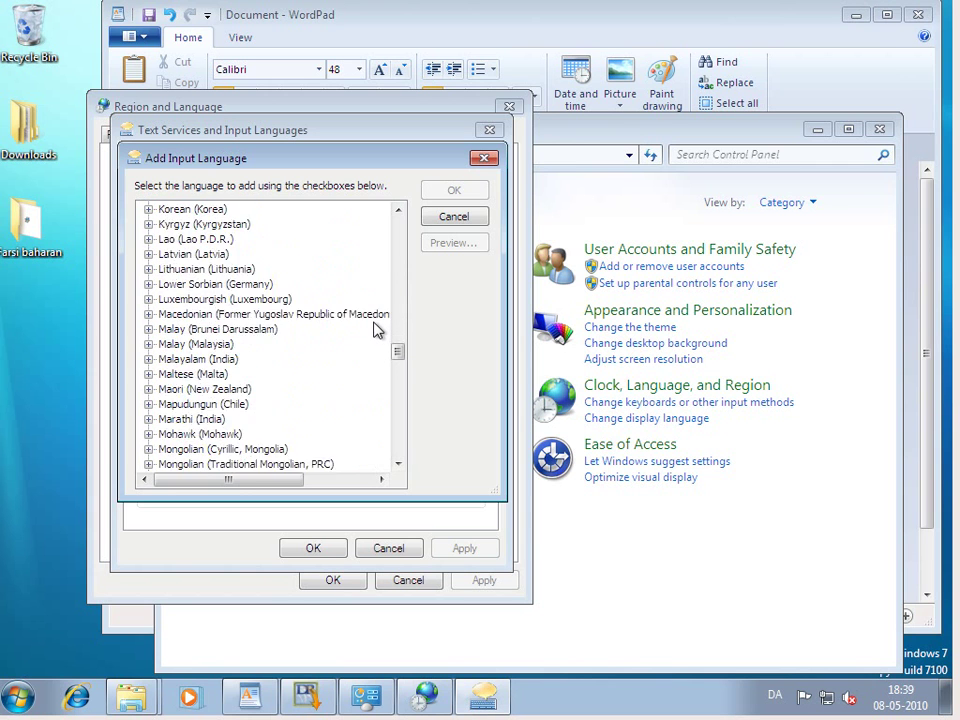
scroll(375, 330, "down", 5)
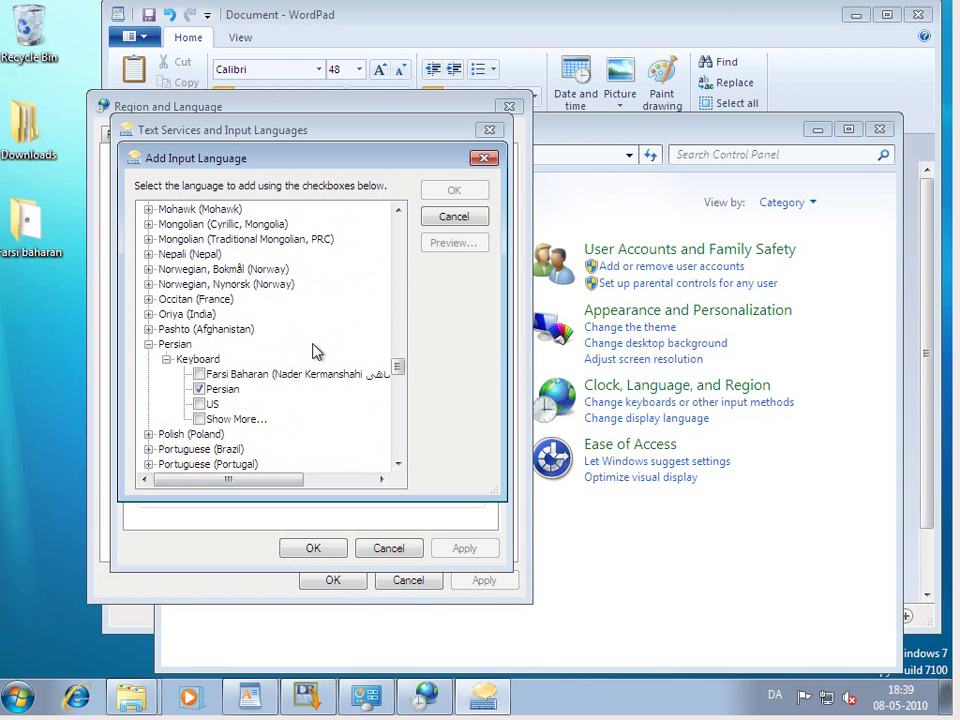
left_click(199, 375)
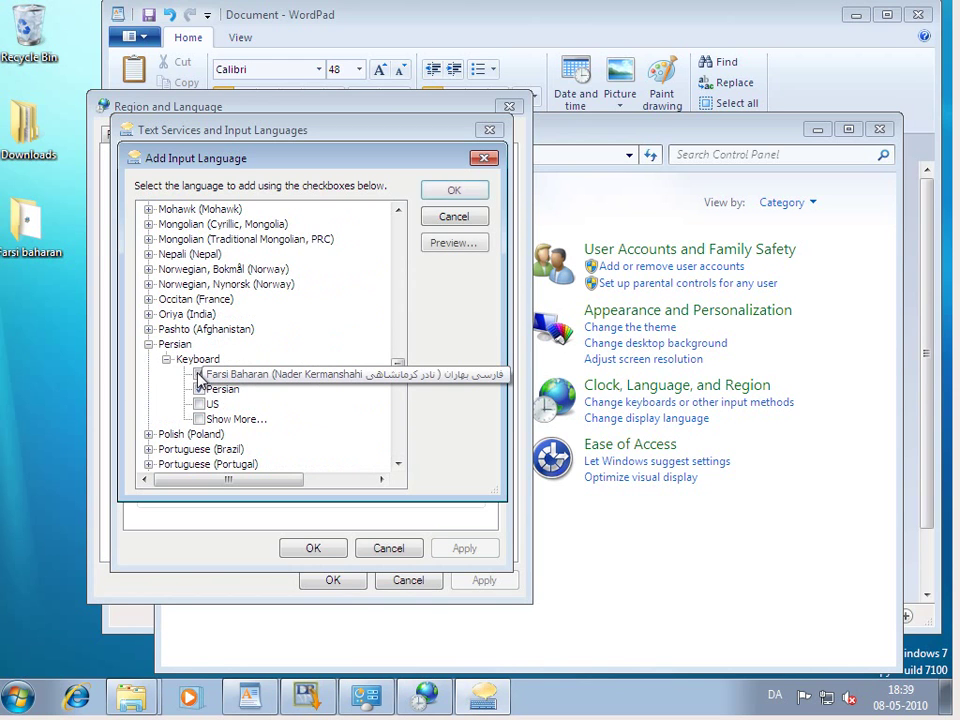
left_click(337, 375)
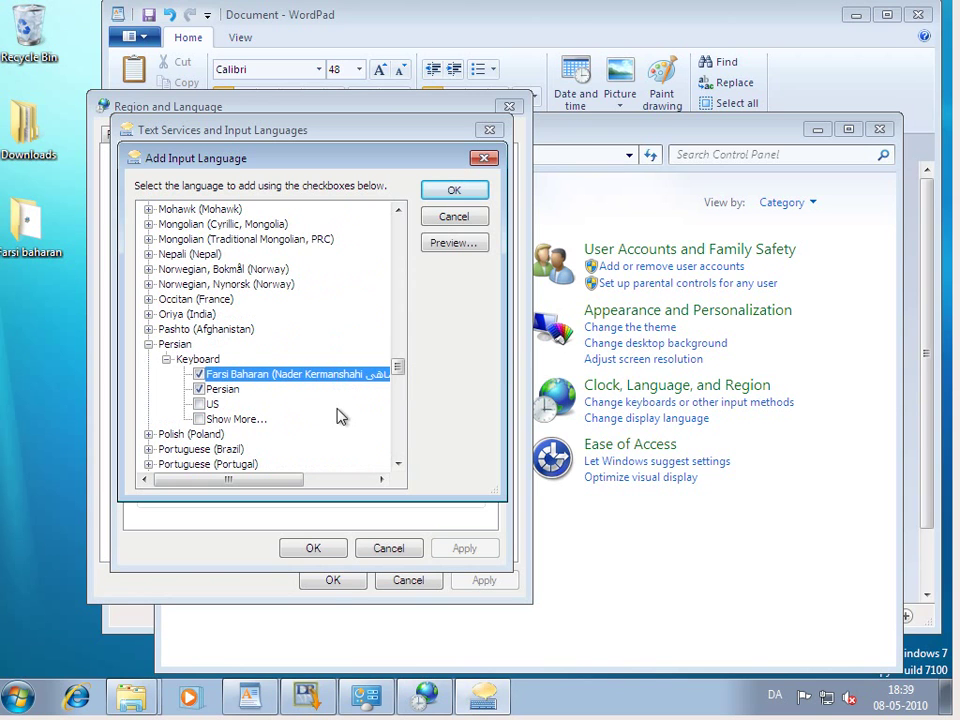
- Deselect the standard Persian keyboard, apply the input language changes and close the Control Panel
left_click(199, 390)
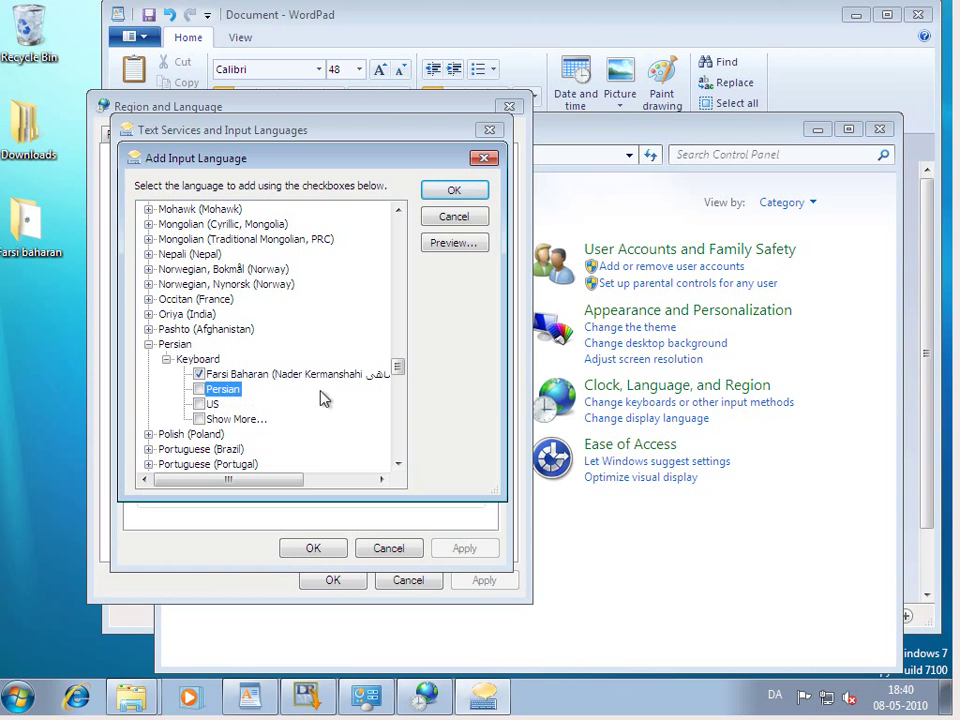
left_click(451, 198)
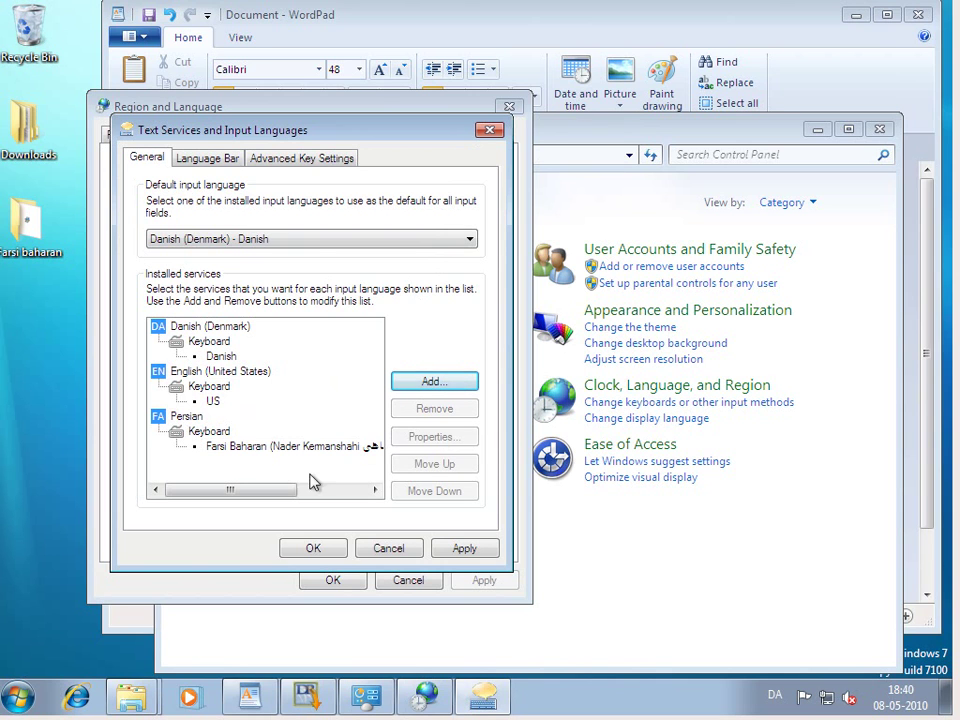
left_click(335, 549)
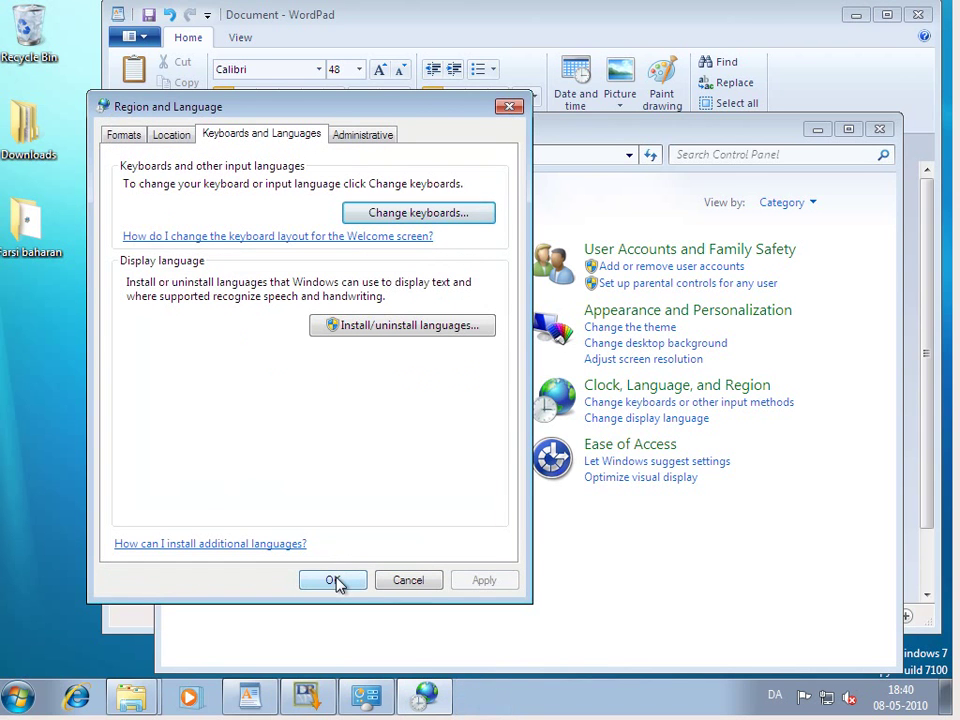
left_click(333, 580)
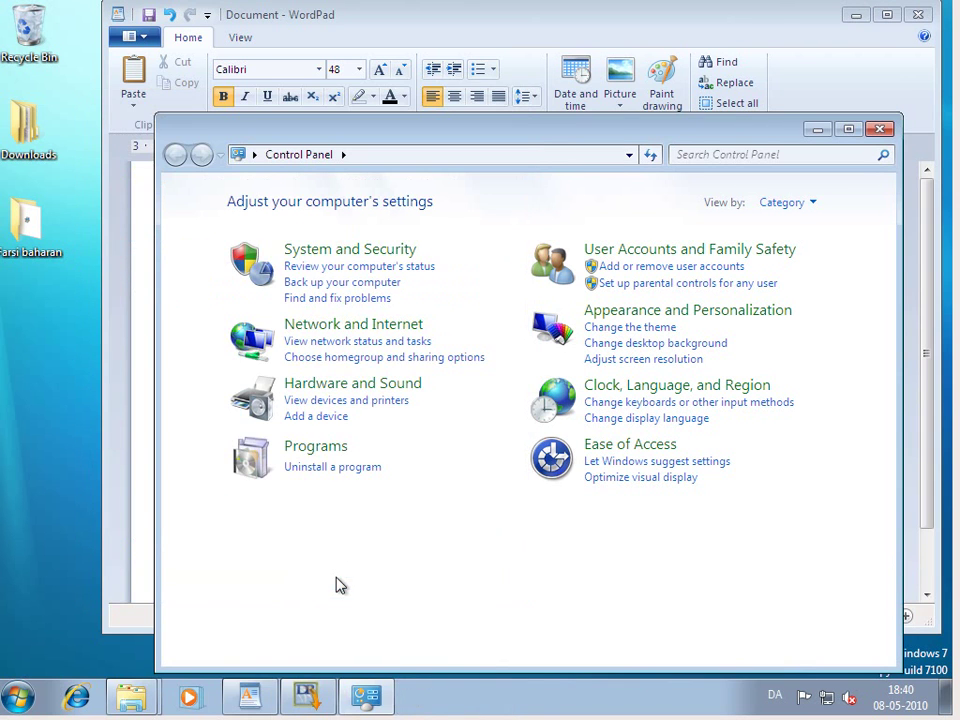
left_click(876, 130)
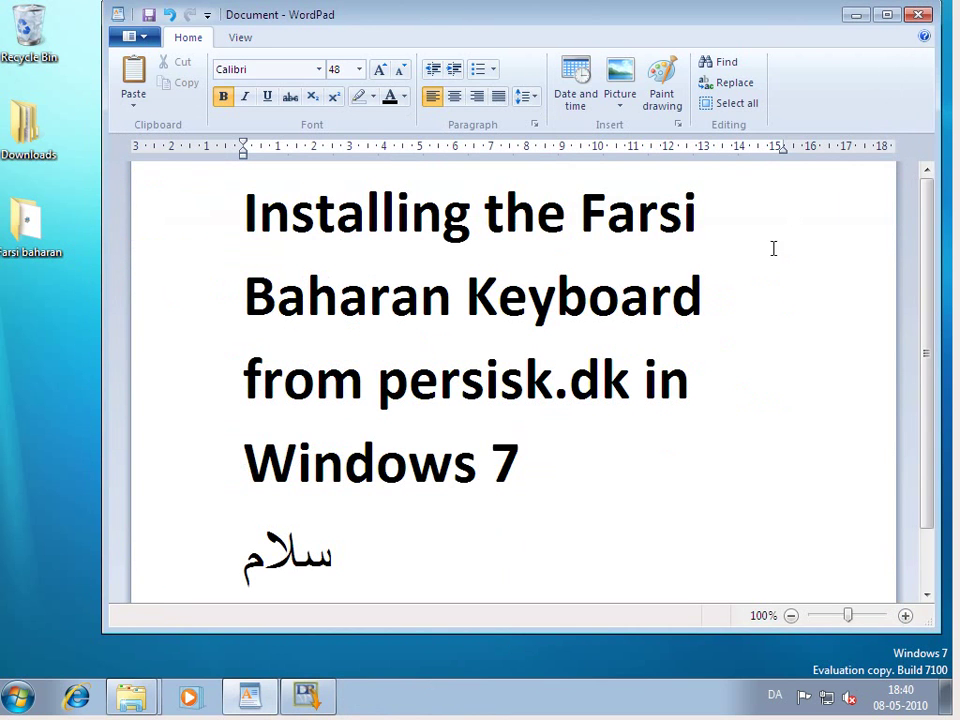
- Start a new line below the Persian word in the WordPad document and set its font size to 20
left_click(590, 508)
scroll(536, 529, "down", 1)
left_click(494, 484)
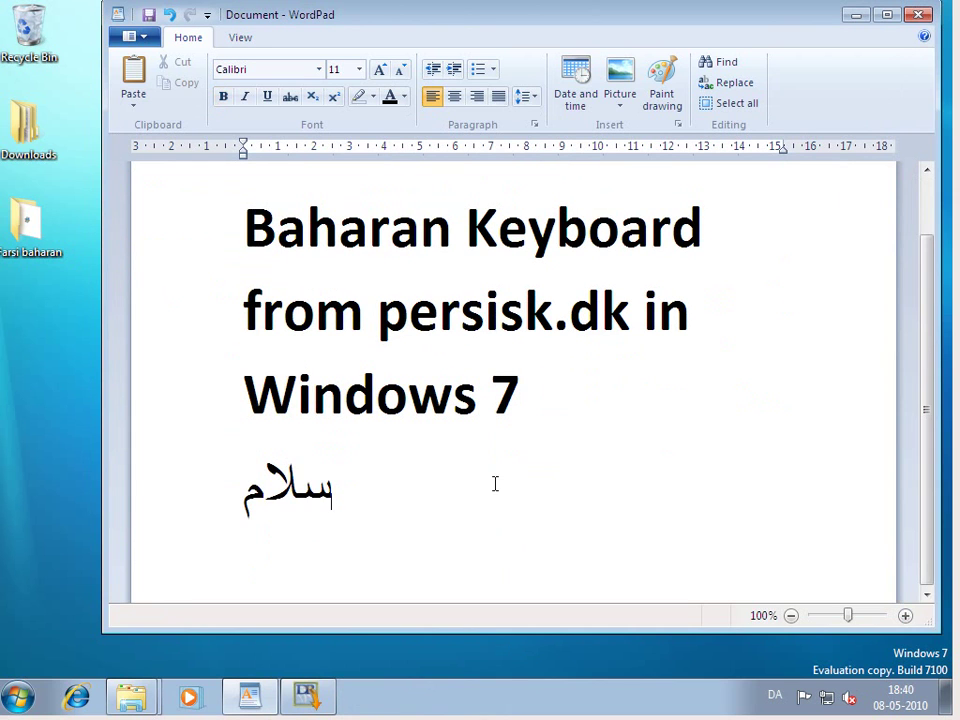
key("Return")
left_click(360, 69)
left_click(350, 217)
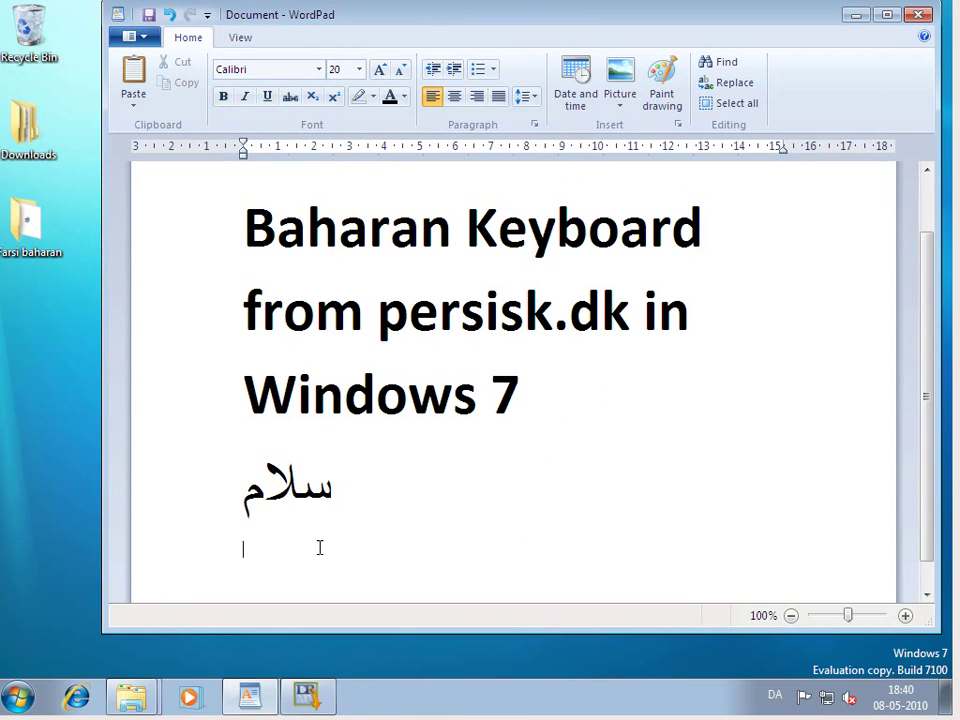
- Switch the input language to Persian and write "سلام." followed by a short Persian sentence introducing the writer by first name
left_click(776, 694)
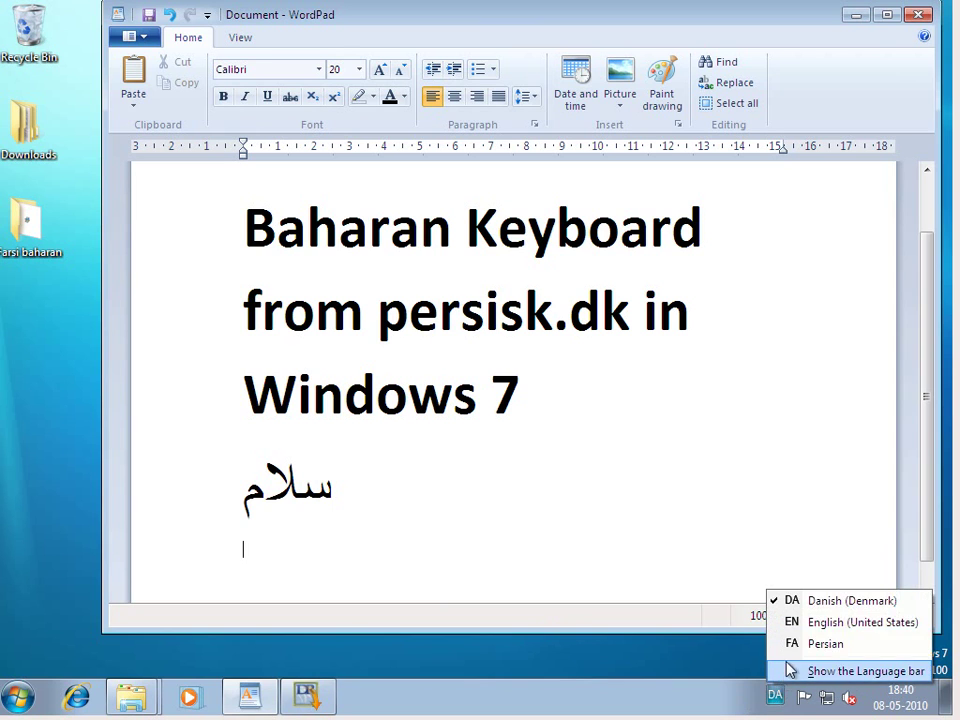
left_click(788, 645)
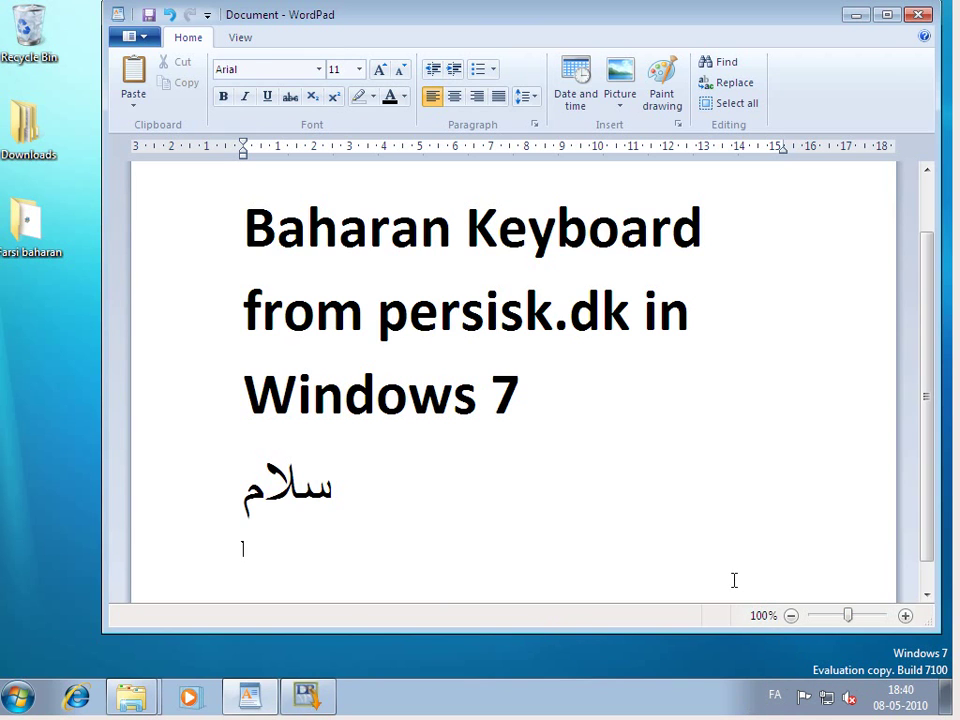
type("سلام. من در هستم.")
- Select the whole newly written Persian line below the large Persian word and set its font size to 48
key("shift+Down")
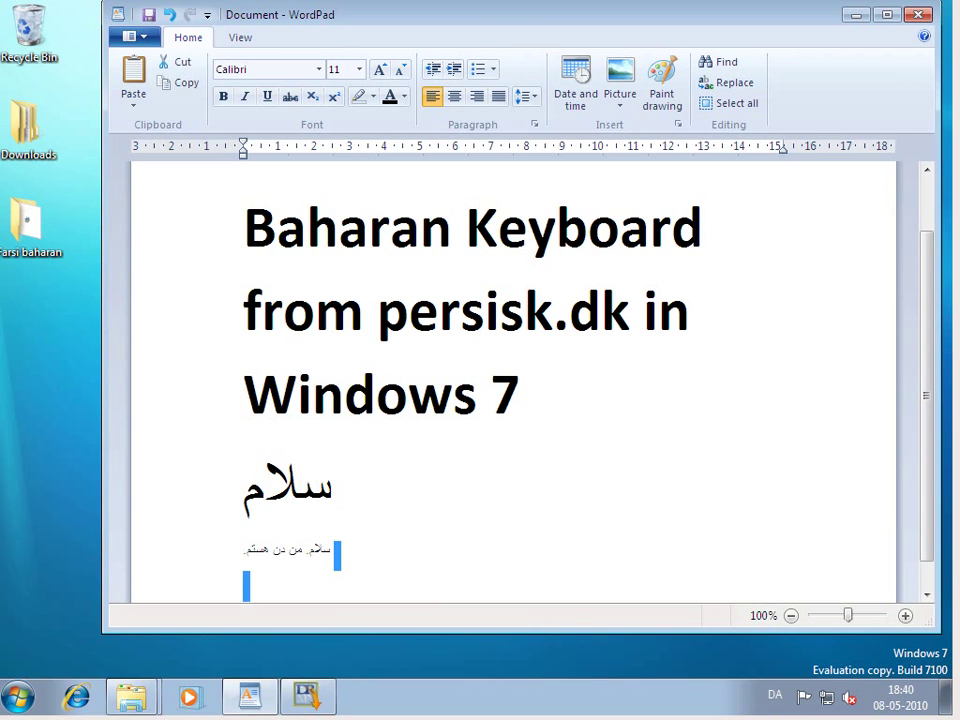
scroll(513, 380, "down", 1)
key("Right")
key("shift+Home")
key("shift+Right")
key("shift+Right")
key("shift+Right")
key("shift+Right")
key("shift+Right")
key("shift+Right")
key("shift+Right")
key("shift+Right")
key("shift+Right")
key("shift+Right")
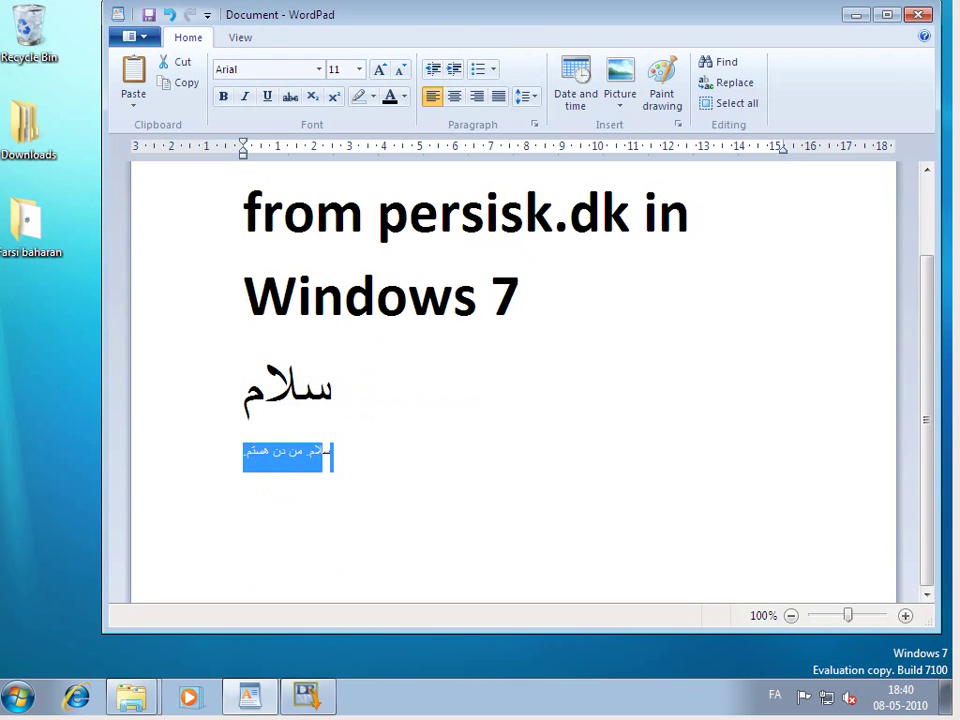
key("shift+Right")
key("shift+Right")
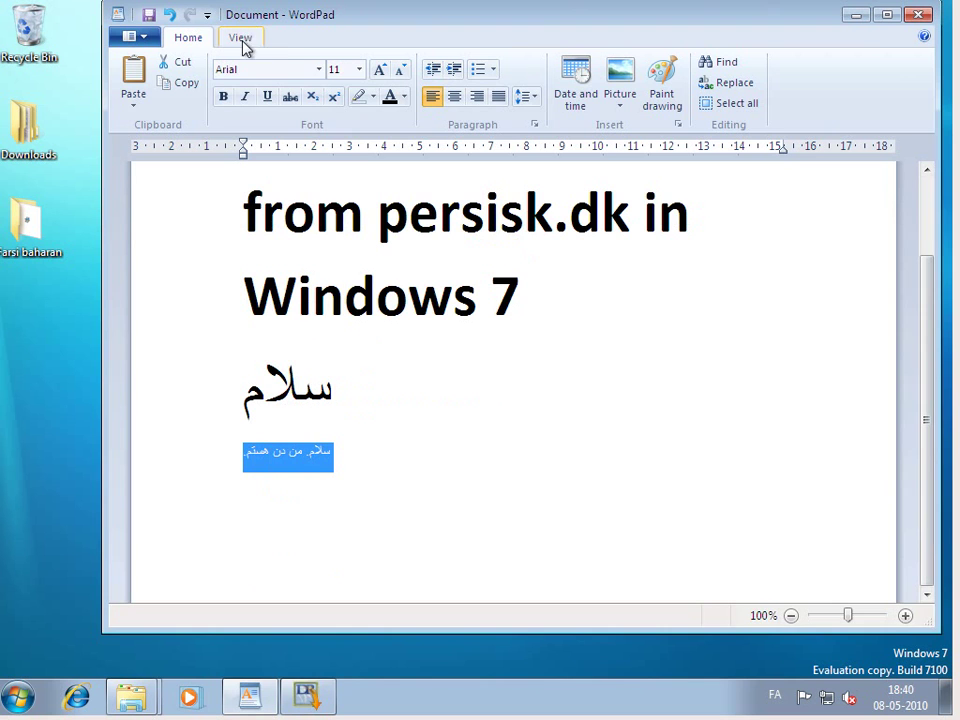
left_click(360, 69)
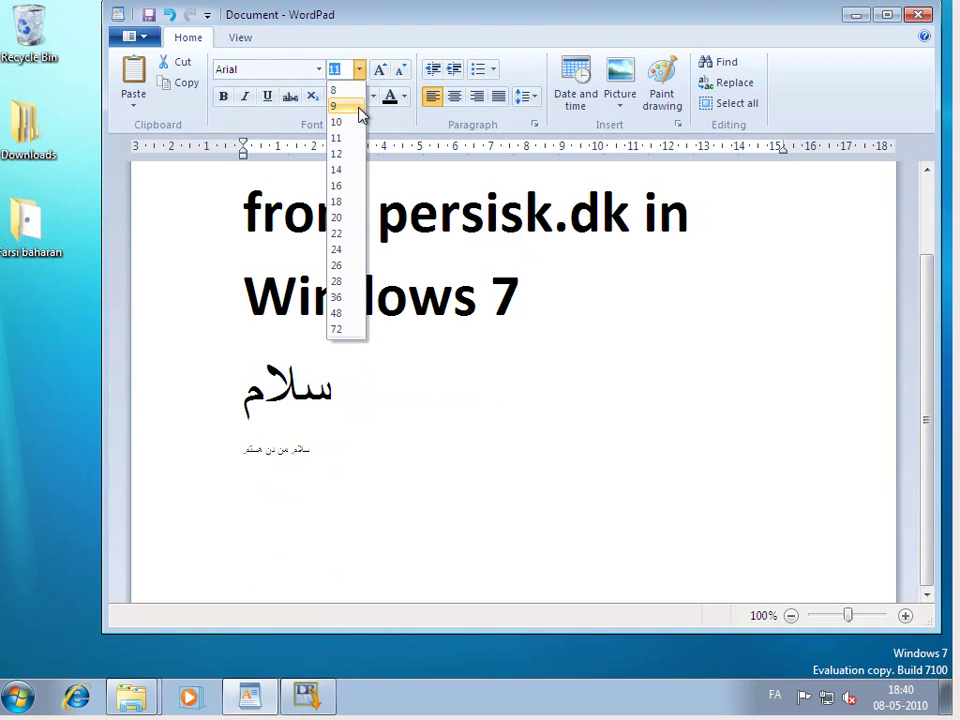
left_click(337, 313)
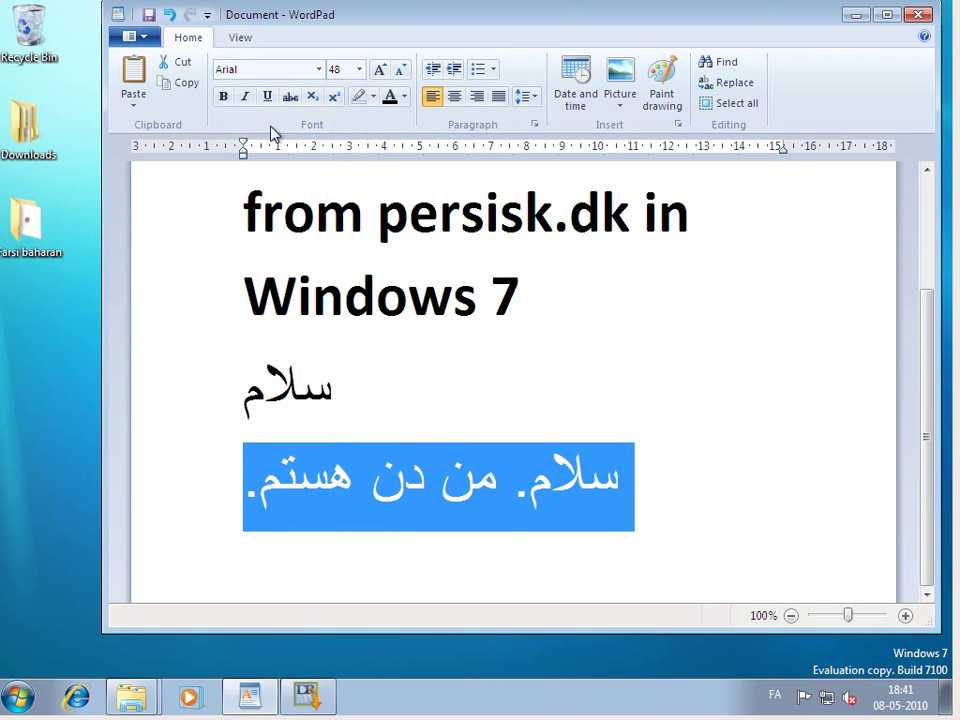
- Make the selected Persian line bold, trying italic on it and removing the italic again
left_click(223, 99)
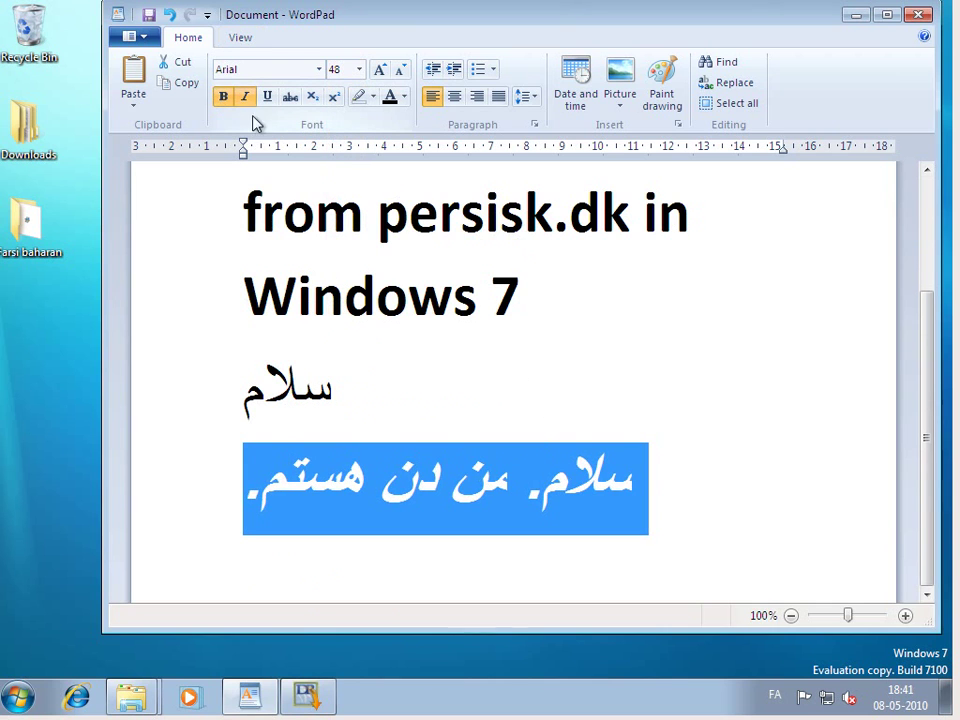
left_click(245, 97)
left_click(250, 96)
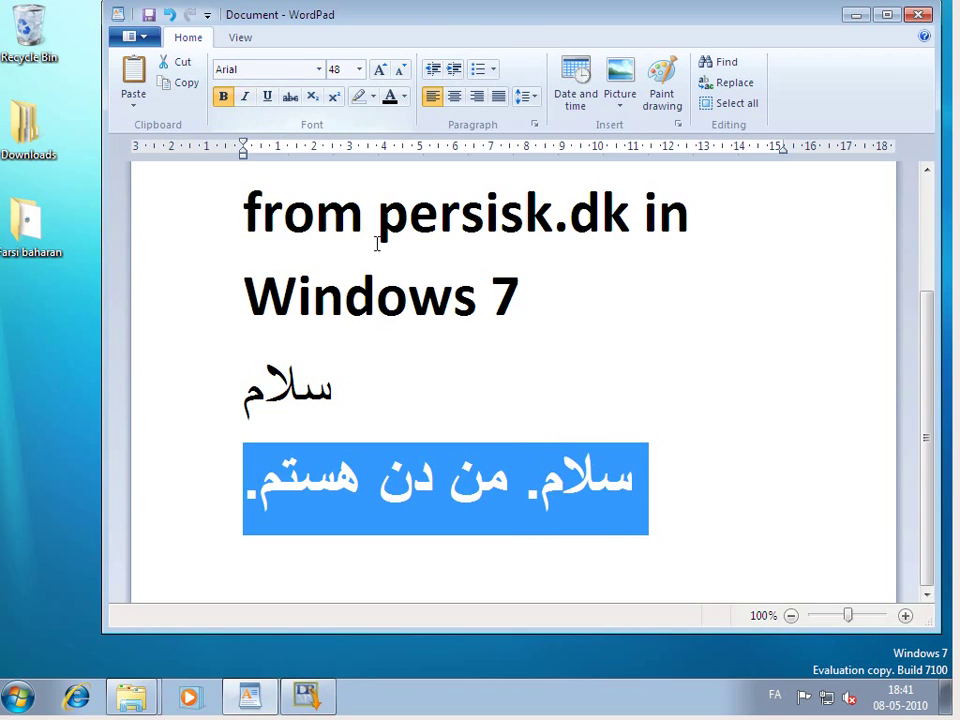
left_click(634, 497)
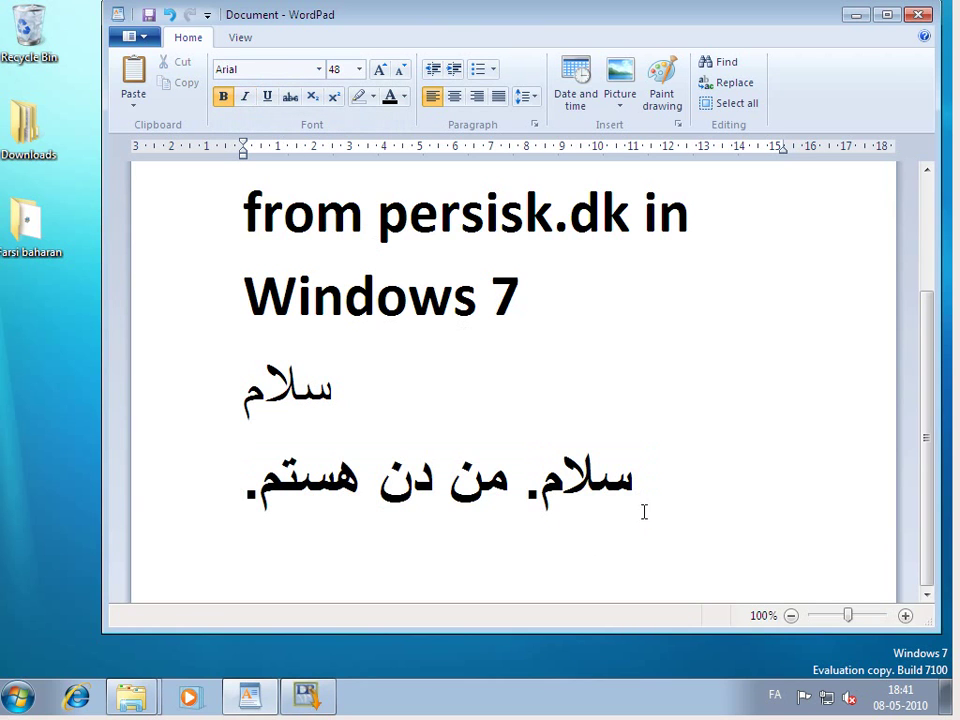